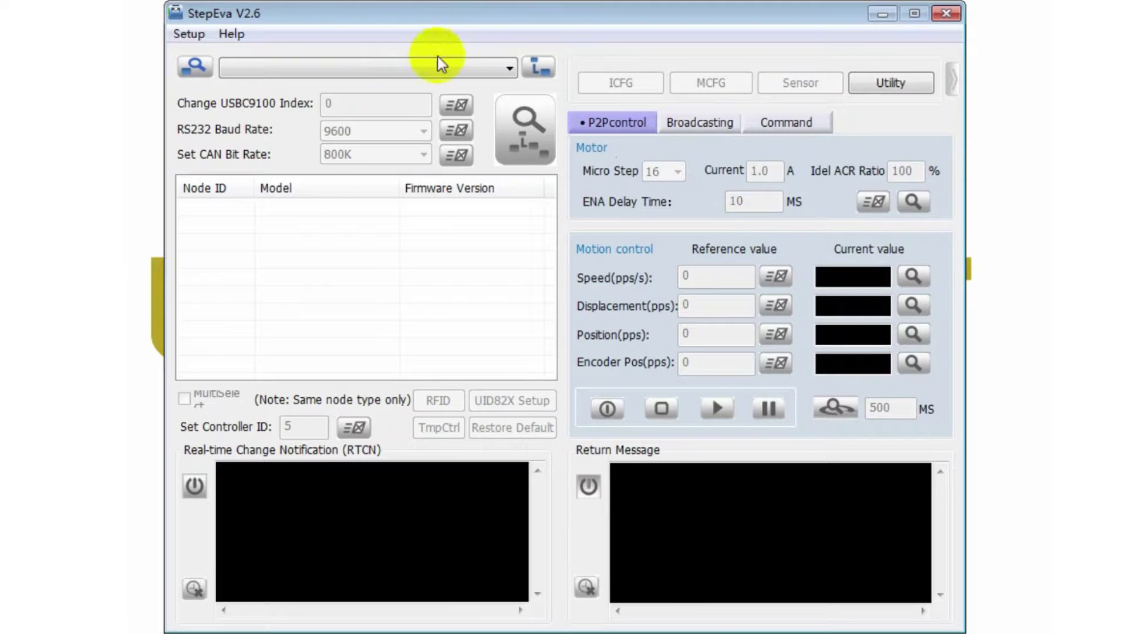
Step: Find the UIM2502 gateway on COM4 and scan the CAN bus to list nodes 7, 8 and 9
click(193, 66)
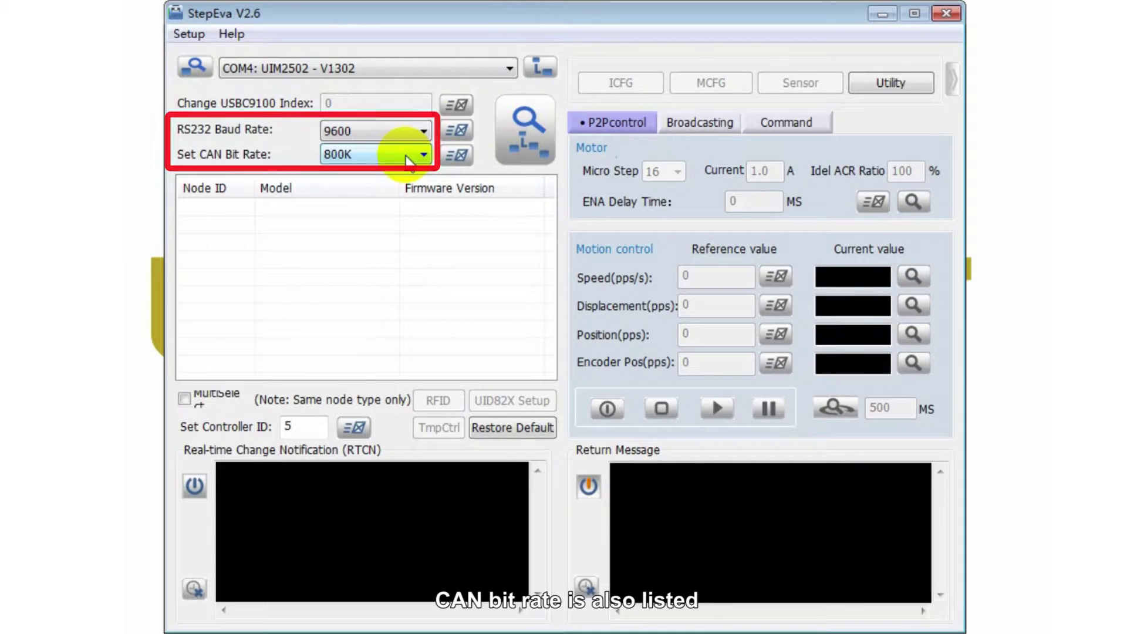
click(530, 137)
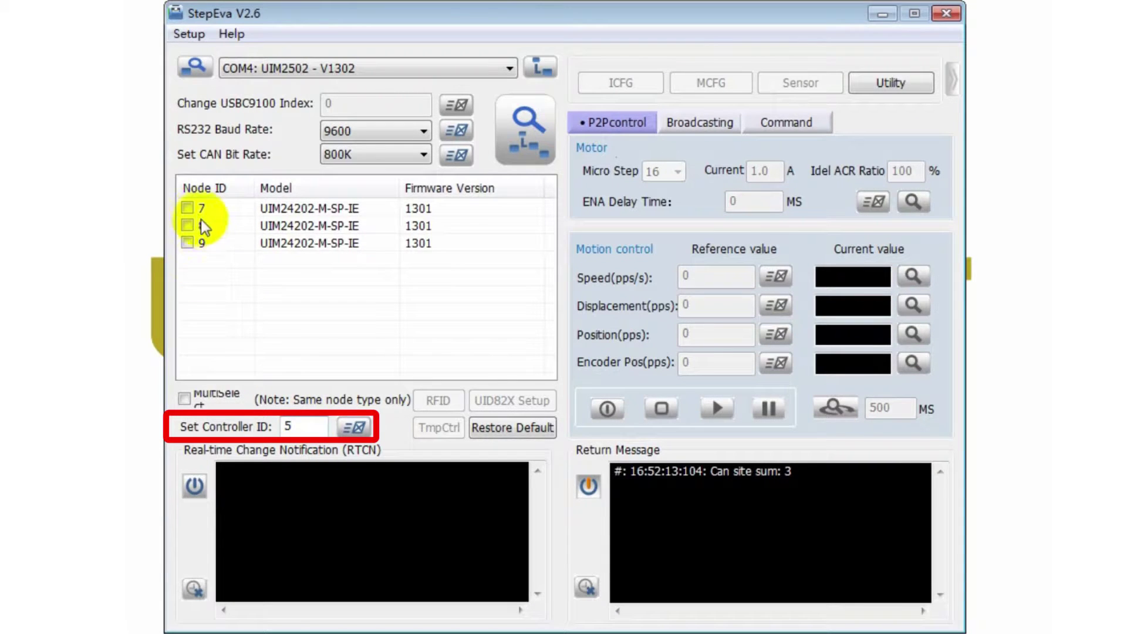
Step: Change node 9's controller ID from 5 to 6 and acknowledge the success message
click(187, 242)
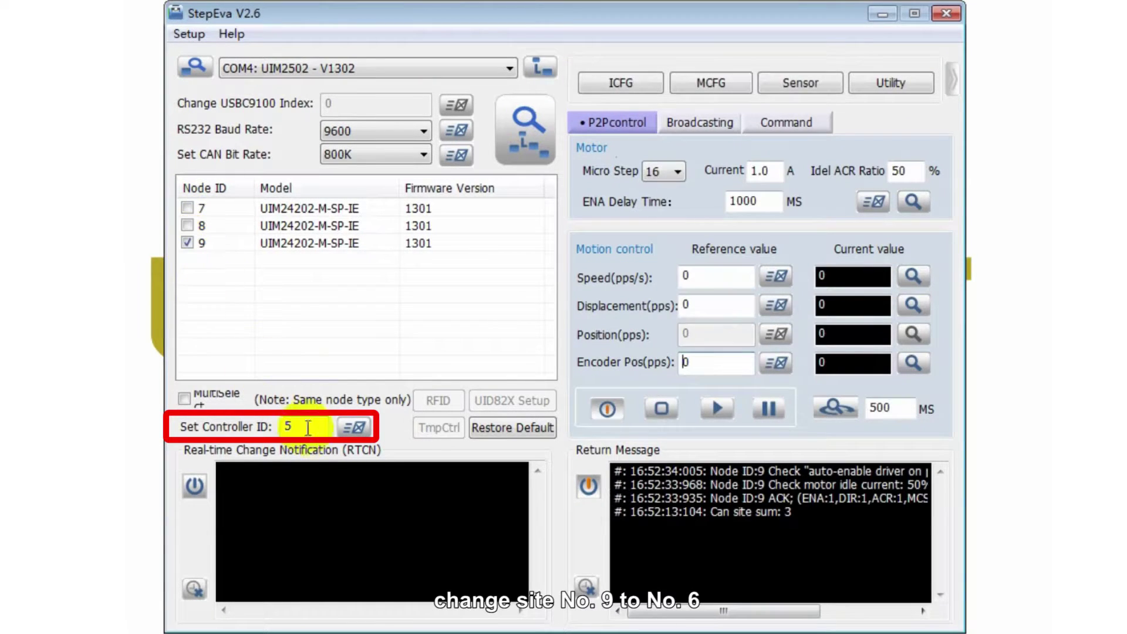
drag(320, 427, 260, 426)
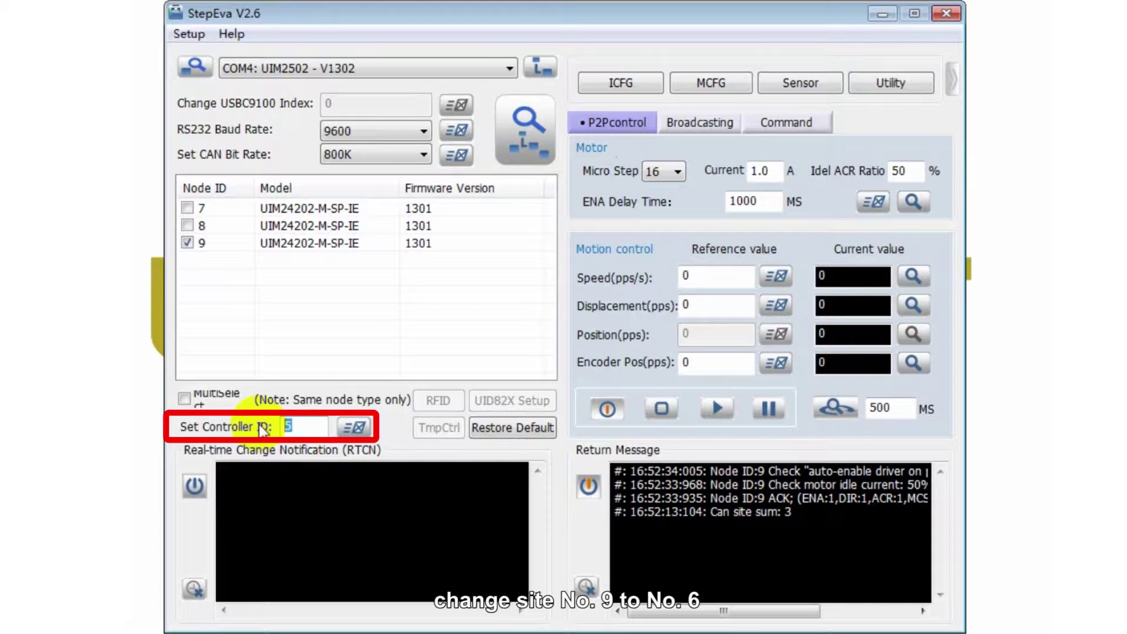
text(6)
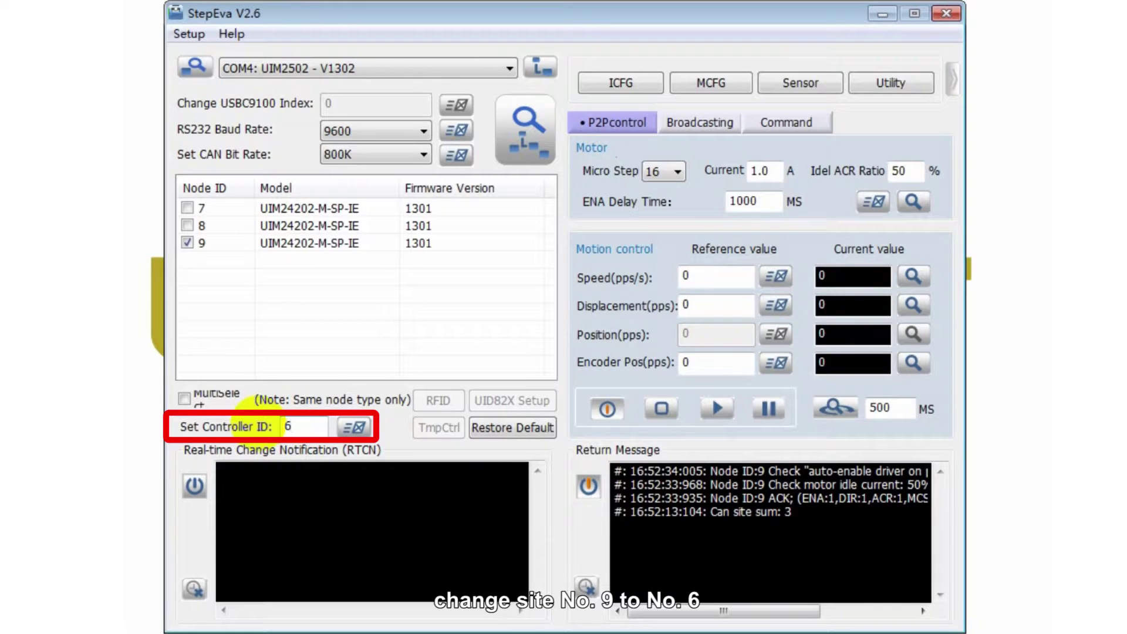
click(354, 427)
click(610, 364)
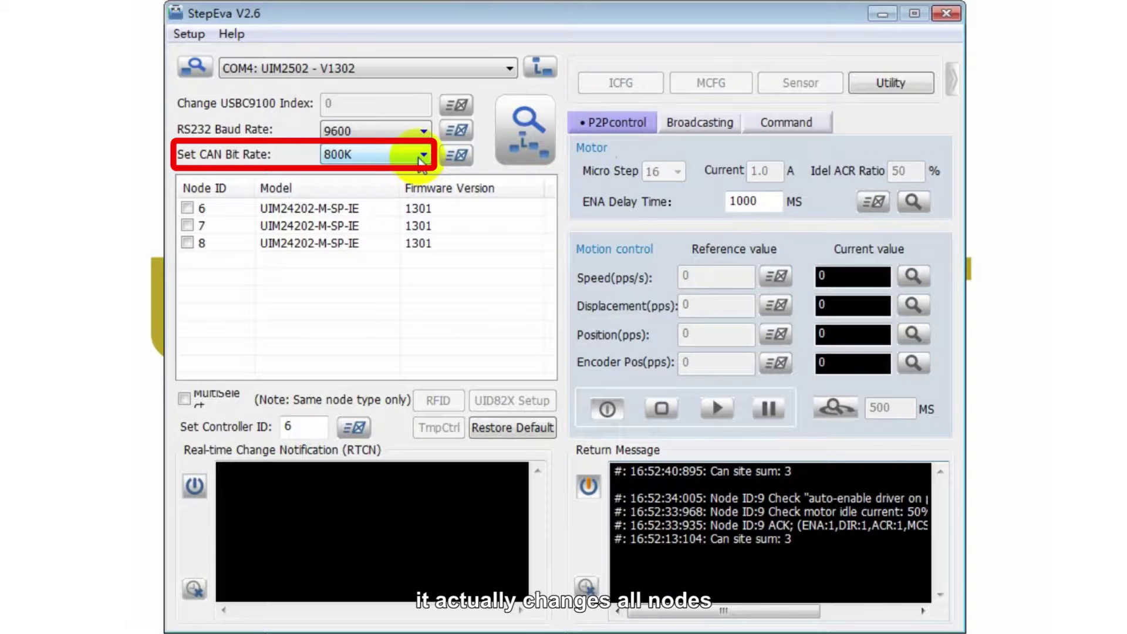
Step: Apply a 500K CAN bit rate to all nodes, rescan the bus, and select node 6
click(423, 155)
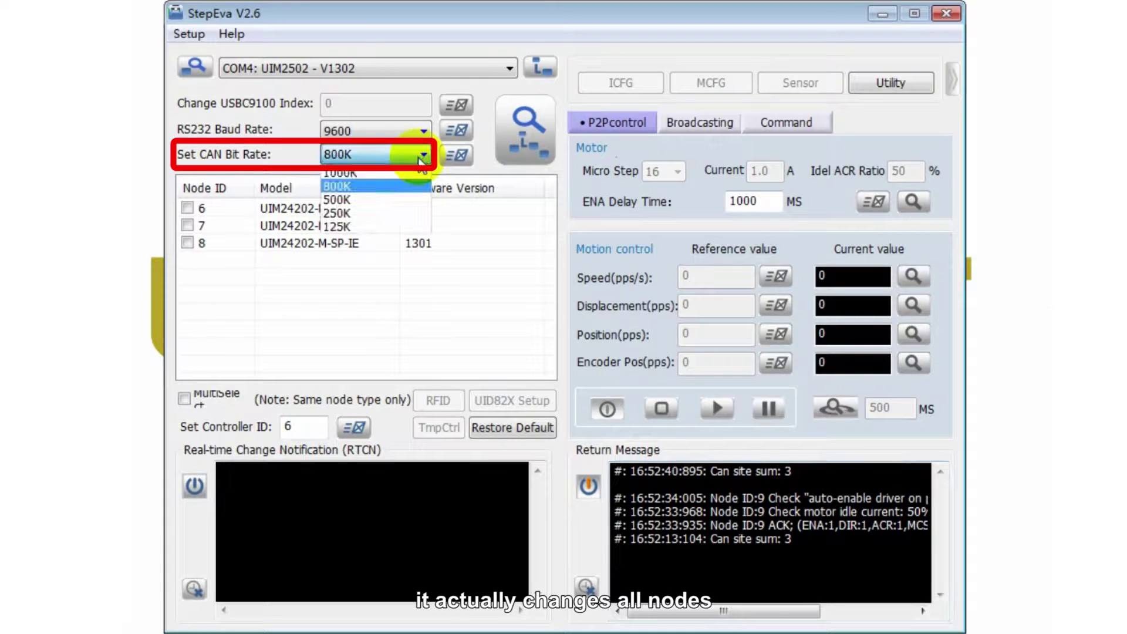
click(420, 195)
click(457, 155)
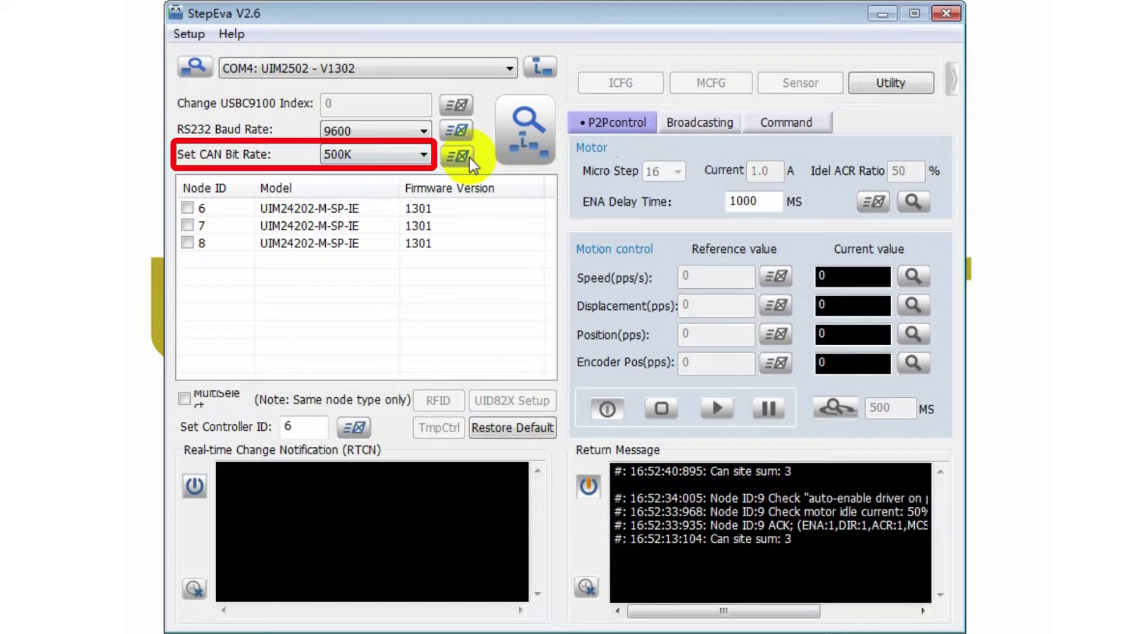
click(689, 363)
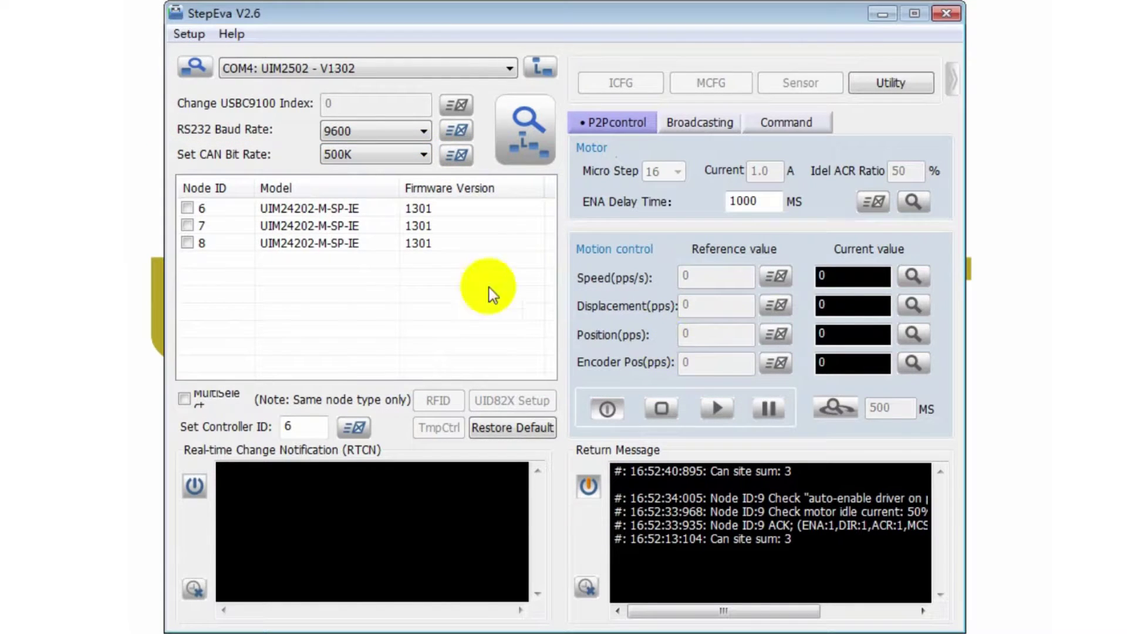
click(530, 127)
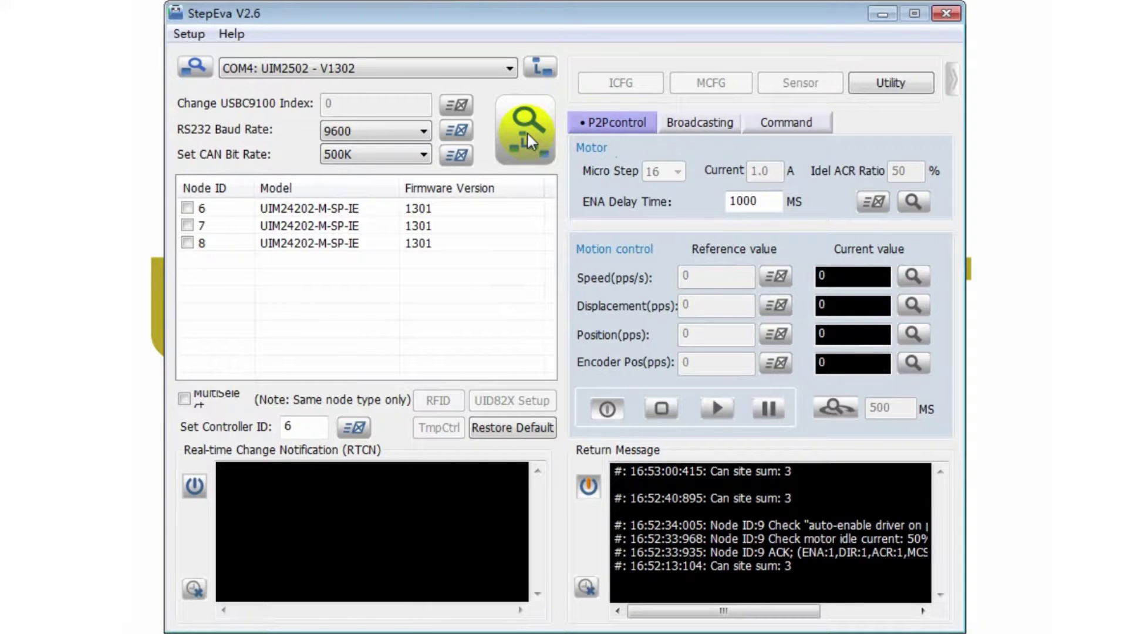
click(196, 209)
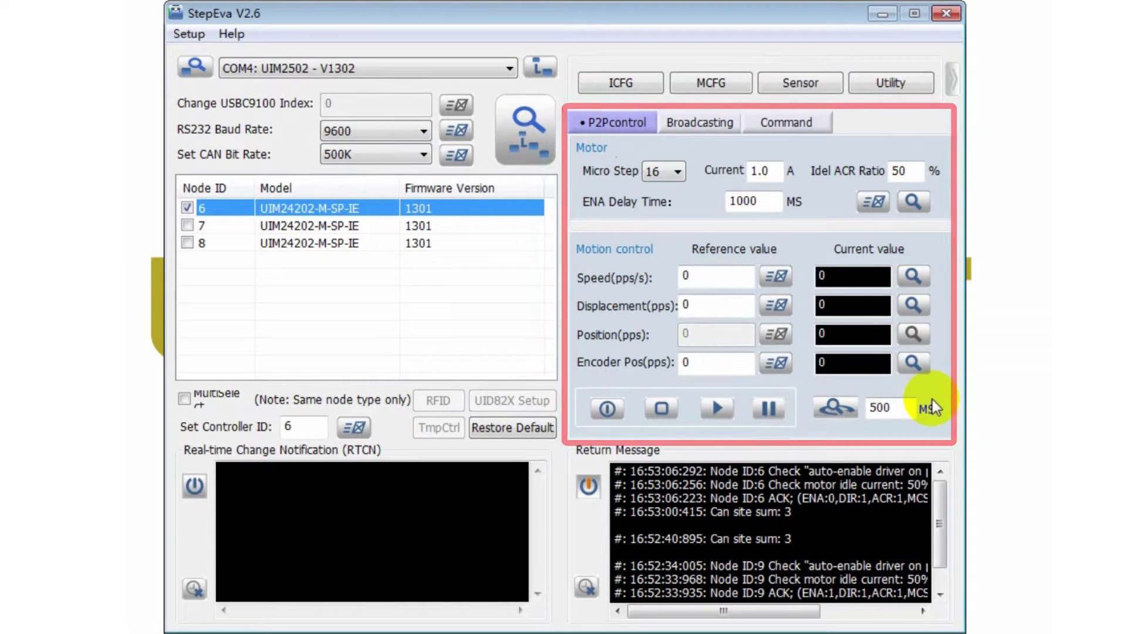
Step: Set node 6's reference speed to 5000 pps
click(731, 280)
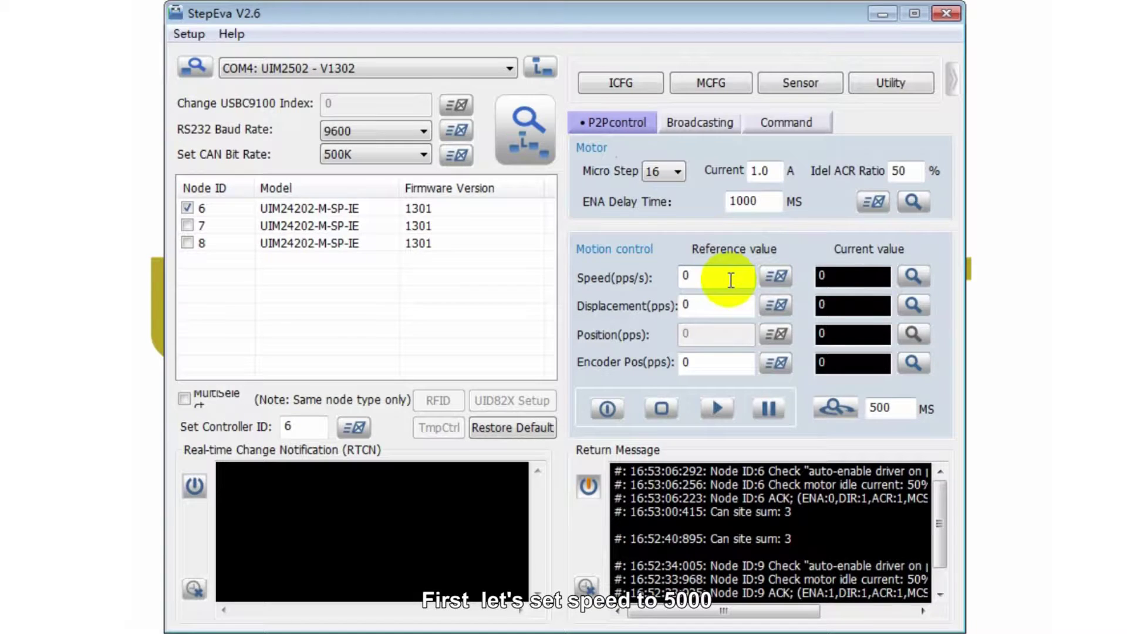
key(BackSpace)
text(5000)
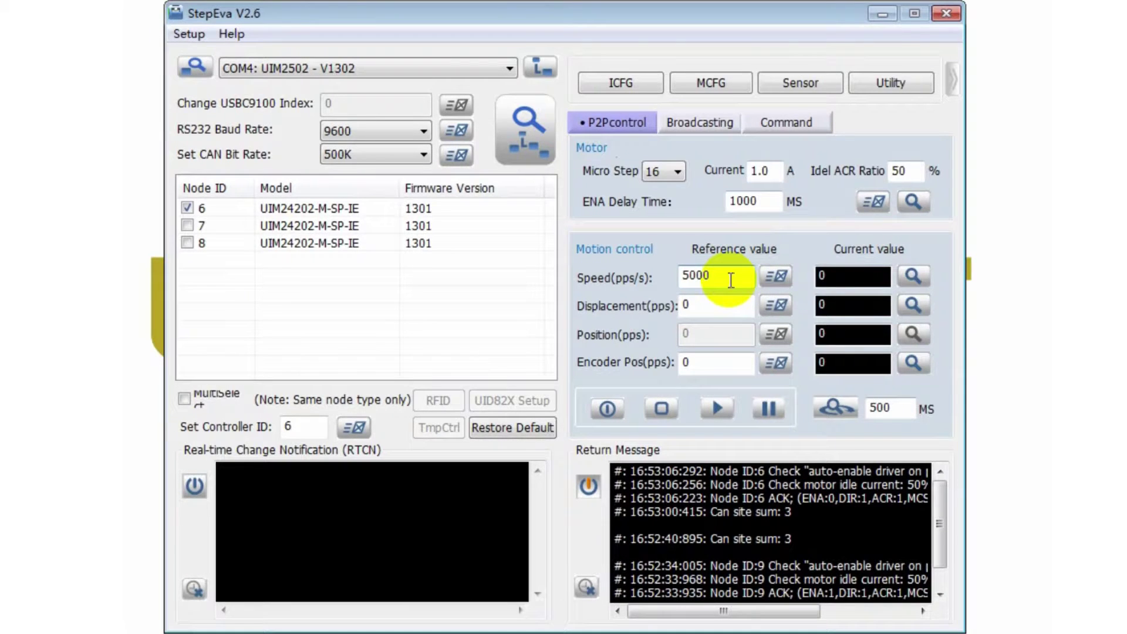
text(.)
key(BackSpace)
key(Return)
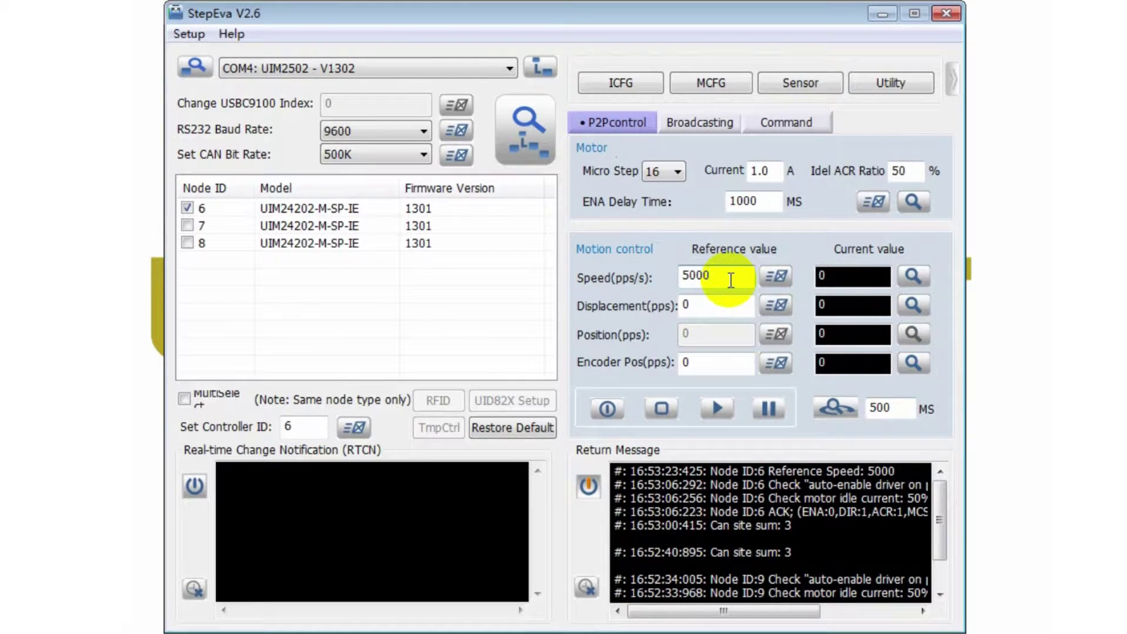
Step: Enable node 6's driver, run it, pause it, clear its displacement, and restart it
click(607, 408)
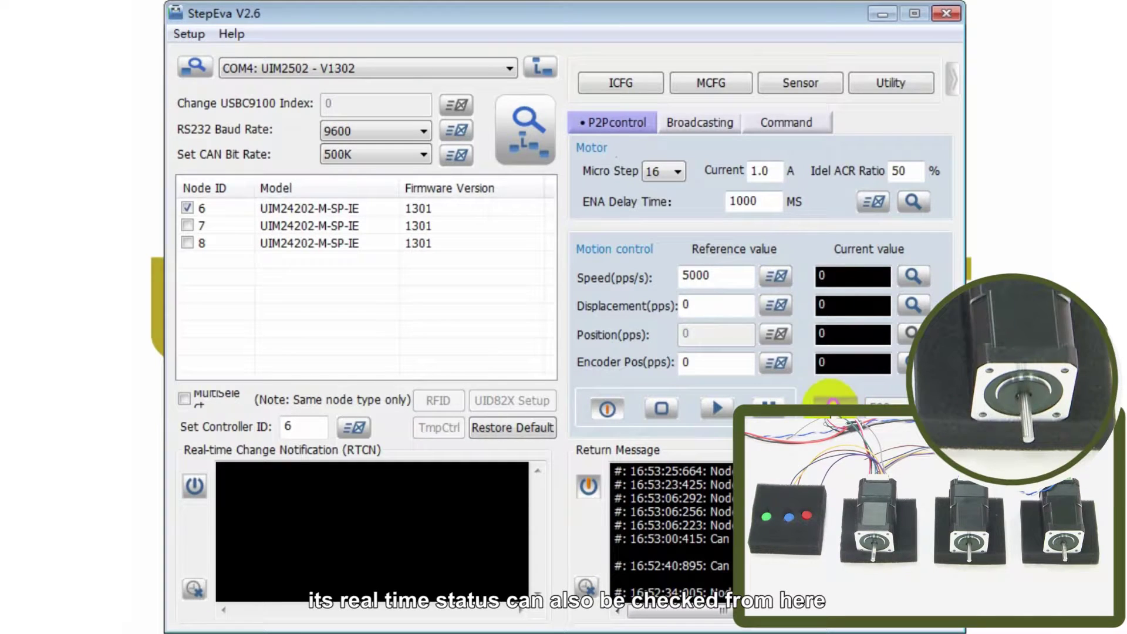
click(832, 404)
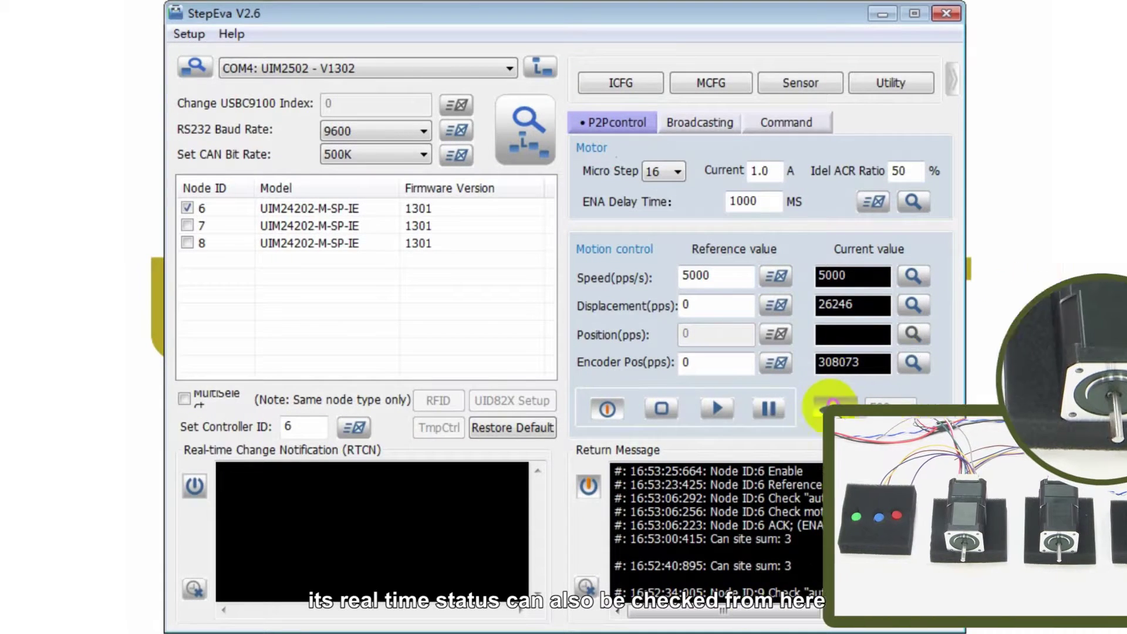
click(769, 406)
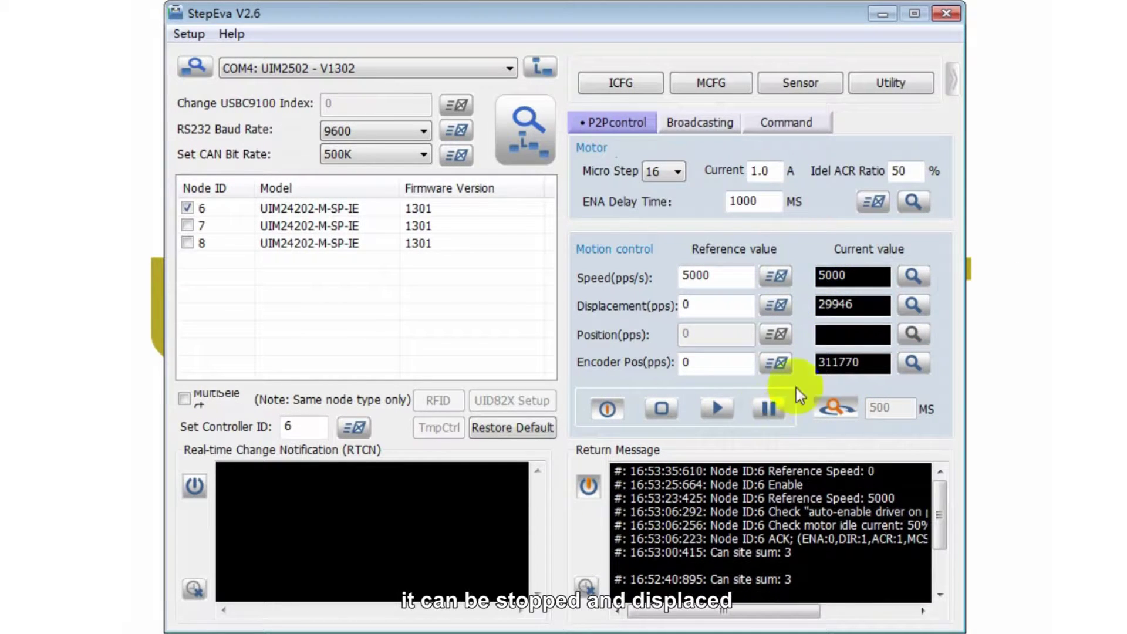
click(657, 410)
click(712, 408)
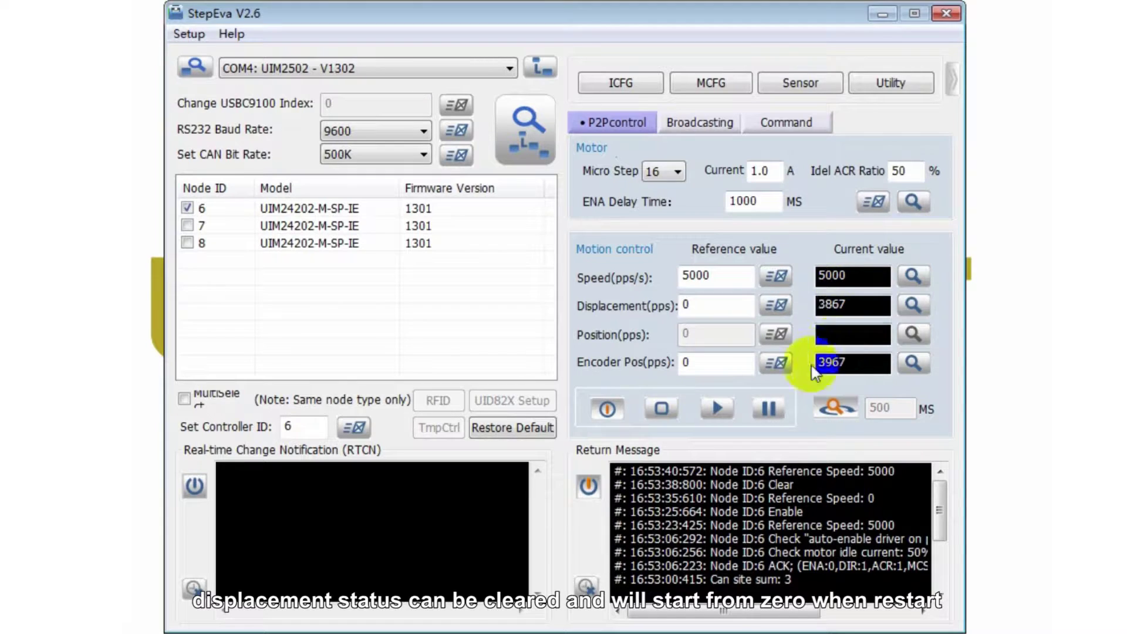
Step: Pause node 6, set a 10000-pulse reference displacement, and move it at 5000 pps
click(769, 409)
click(725, 308)
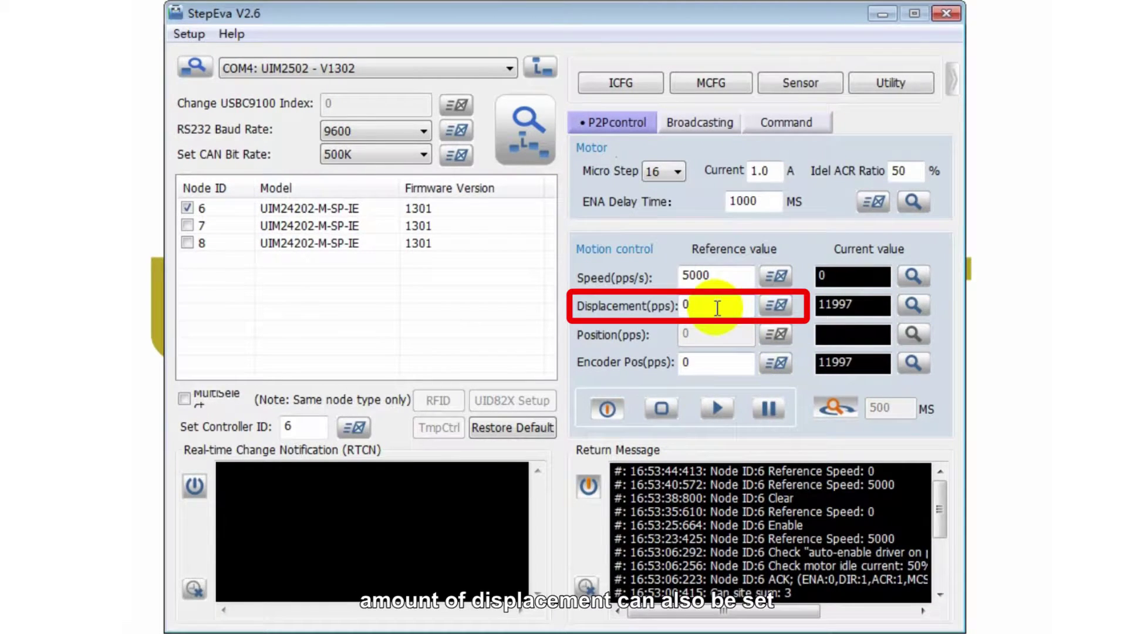
key(BackSpace)
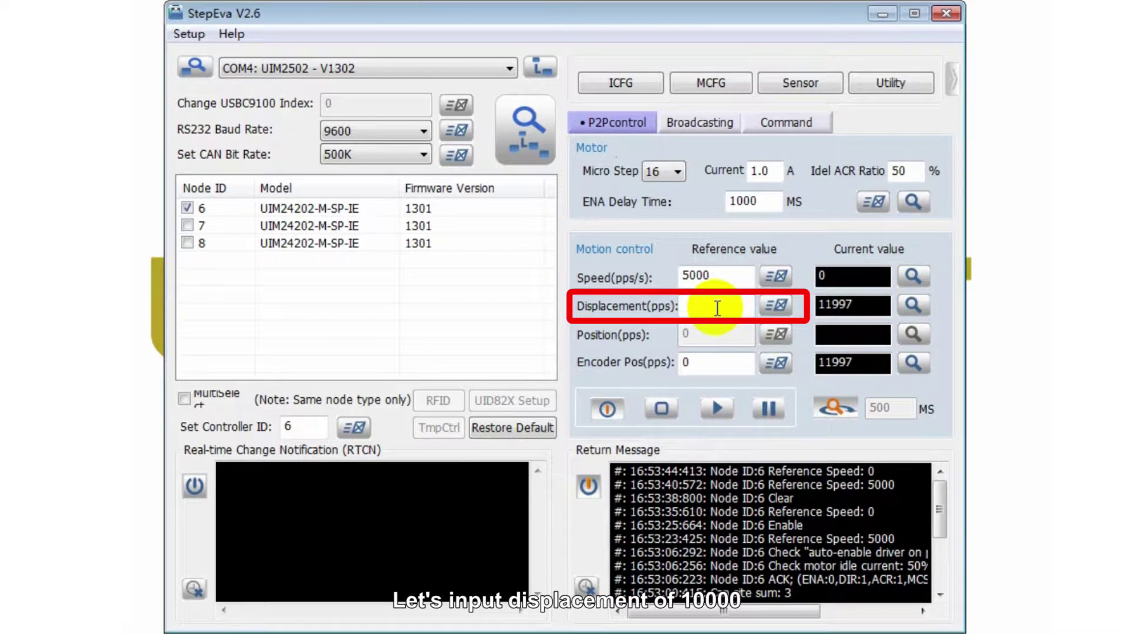
text(10000)
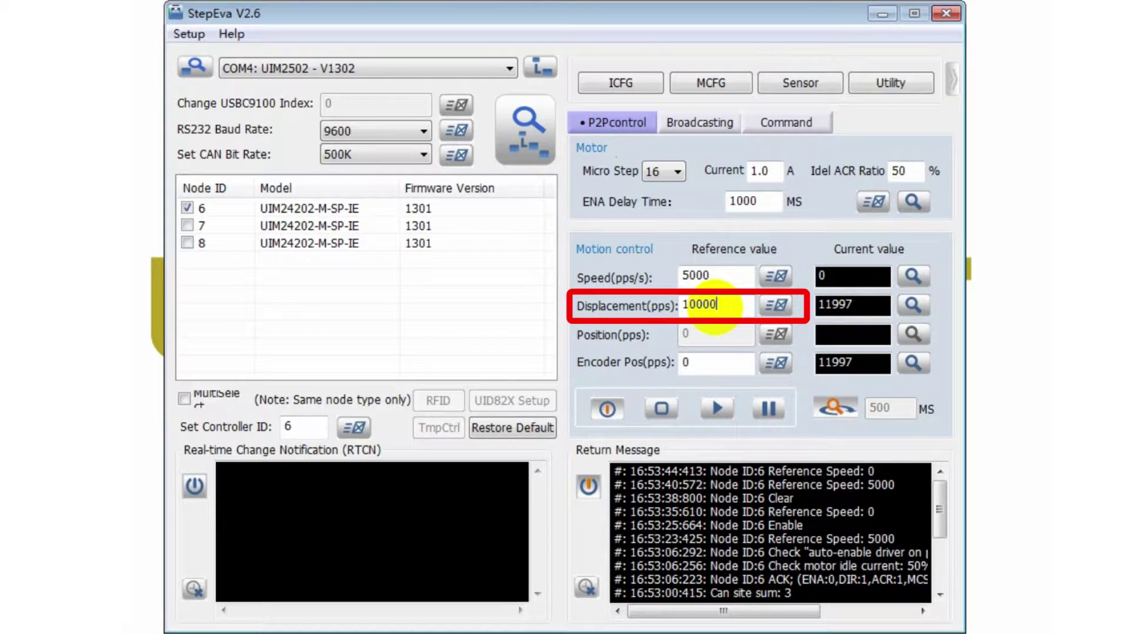
key(Return)
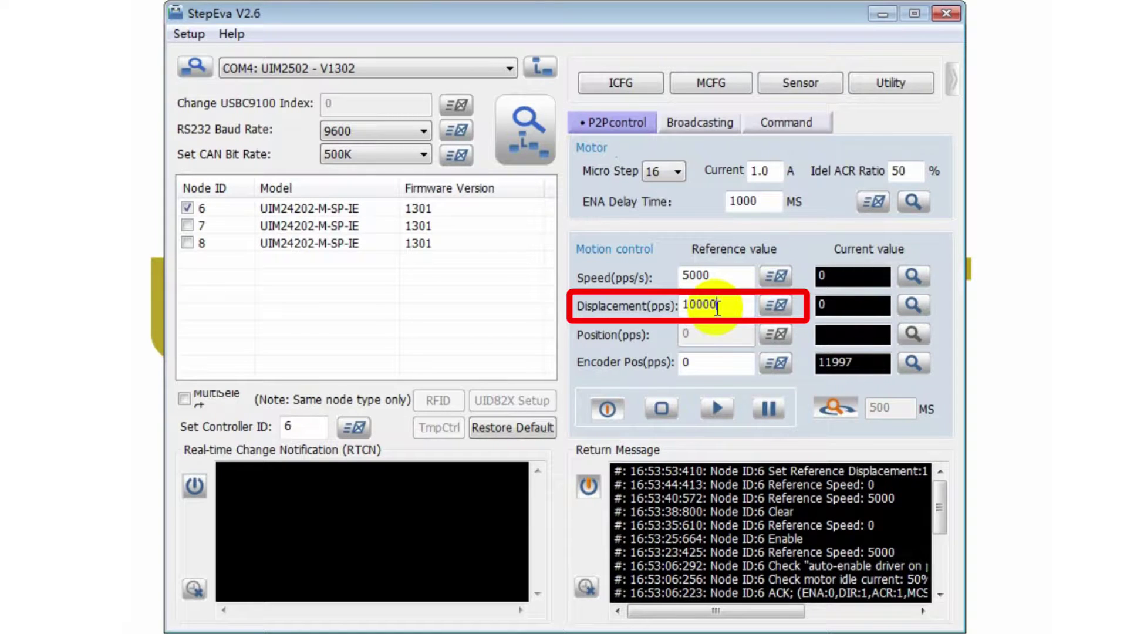
click(777, 277)
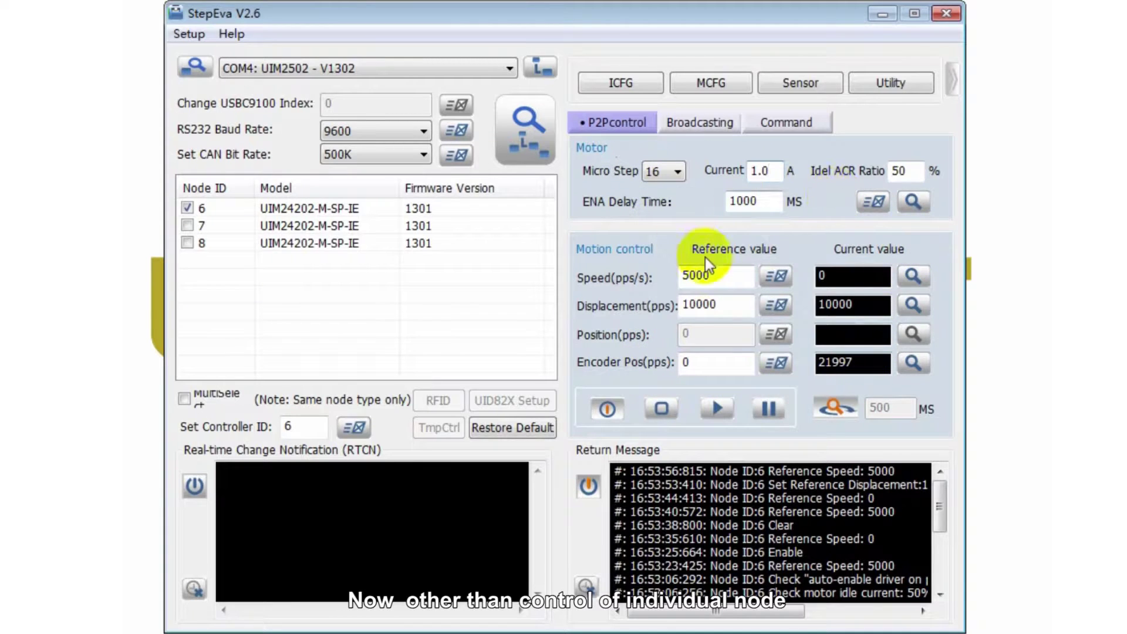
Step: Enable the motor drivers of nodes 7, 8 and 6 individually
click(698, 120)
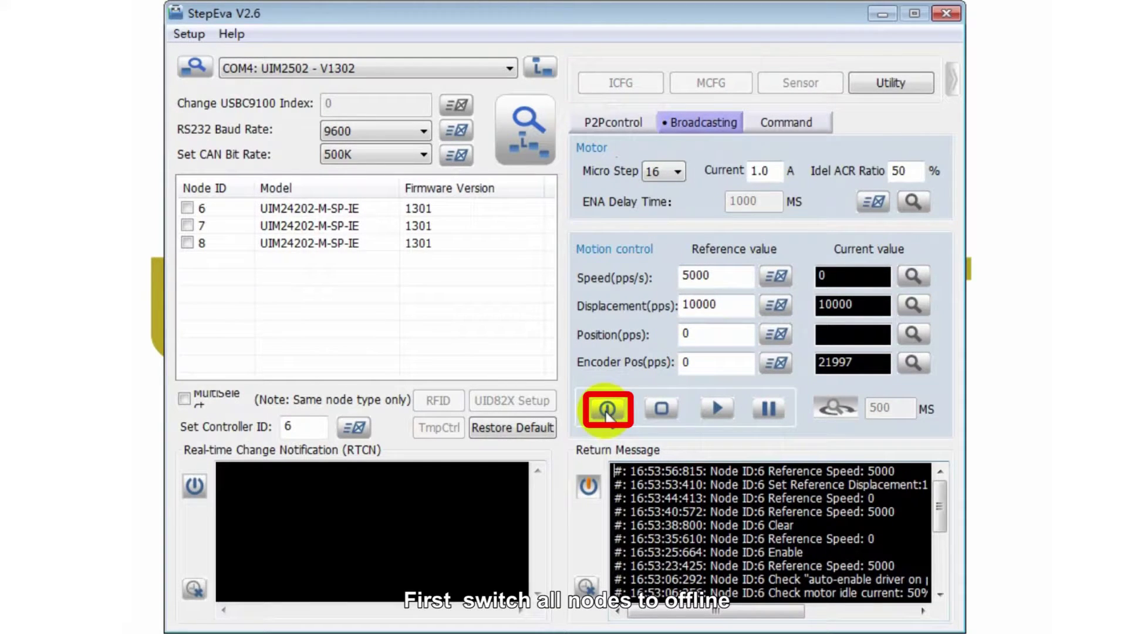
click(186, 225)
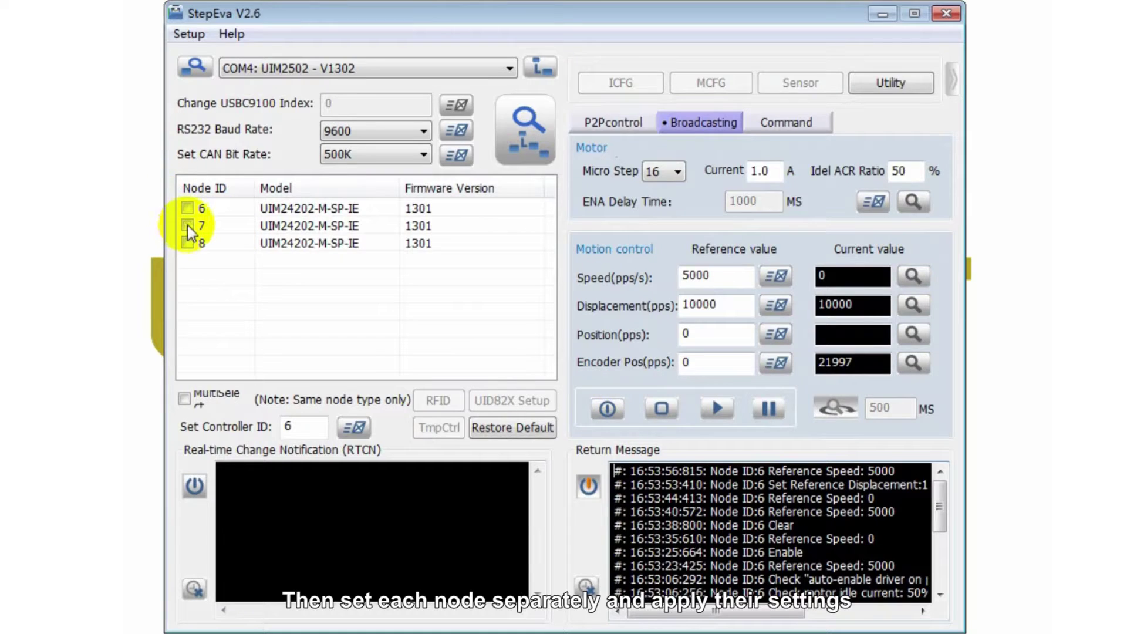
click(614, 410)
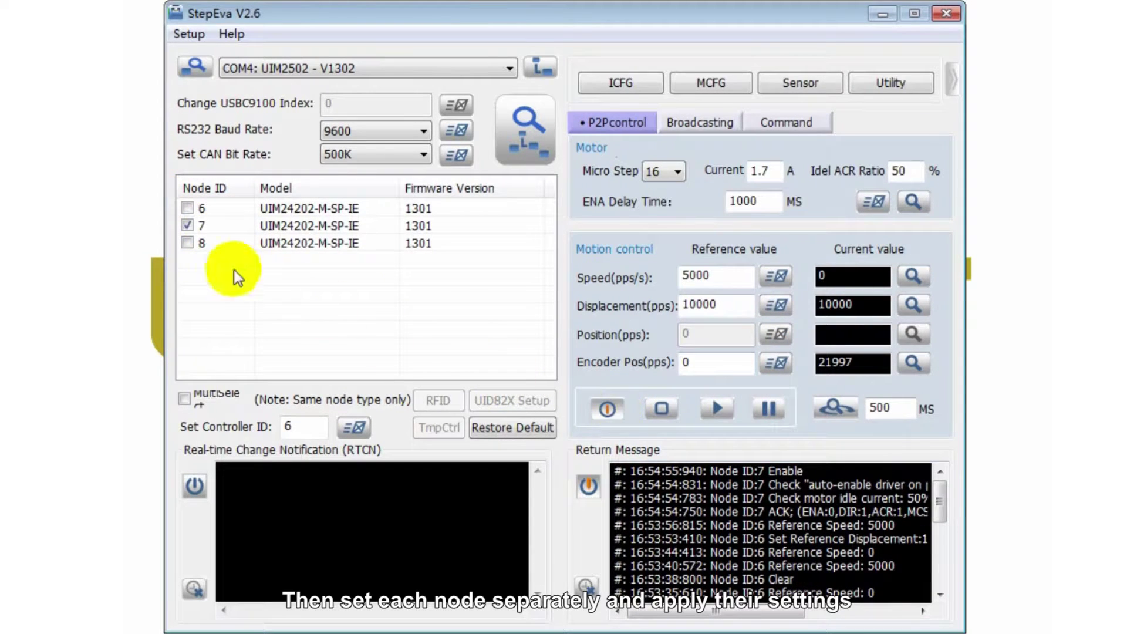
click(188, 242)
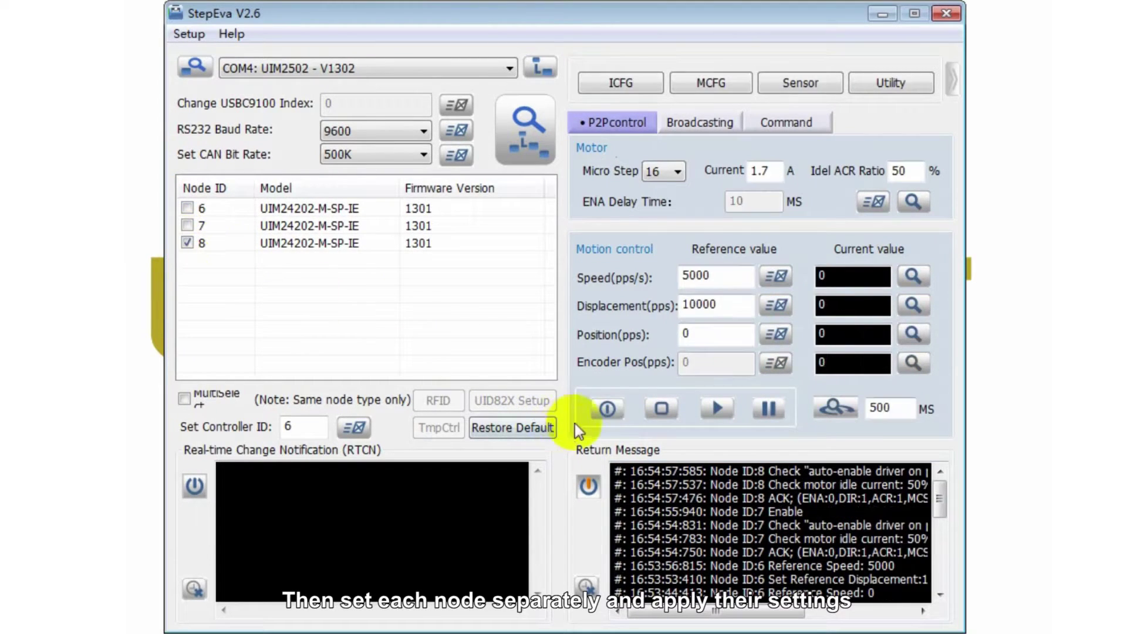
click(608, 409)
click(188, 208)
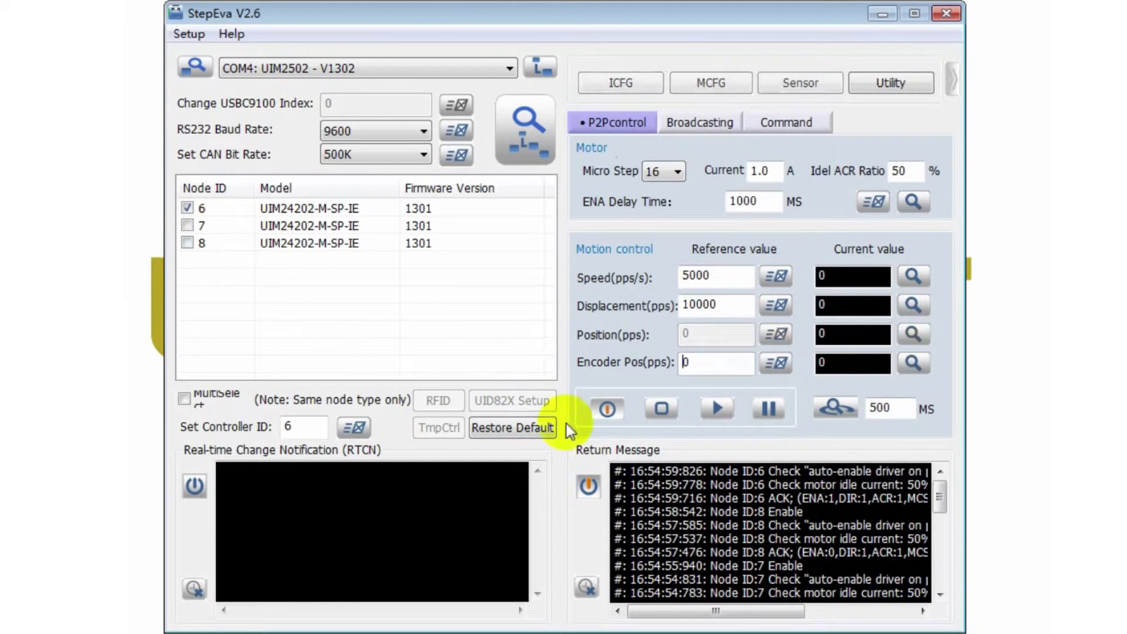
click(608, 409)
click(609, 409)
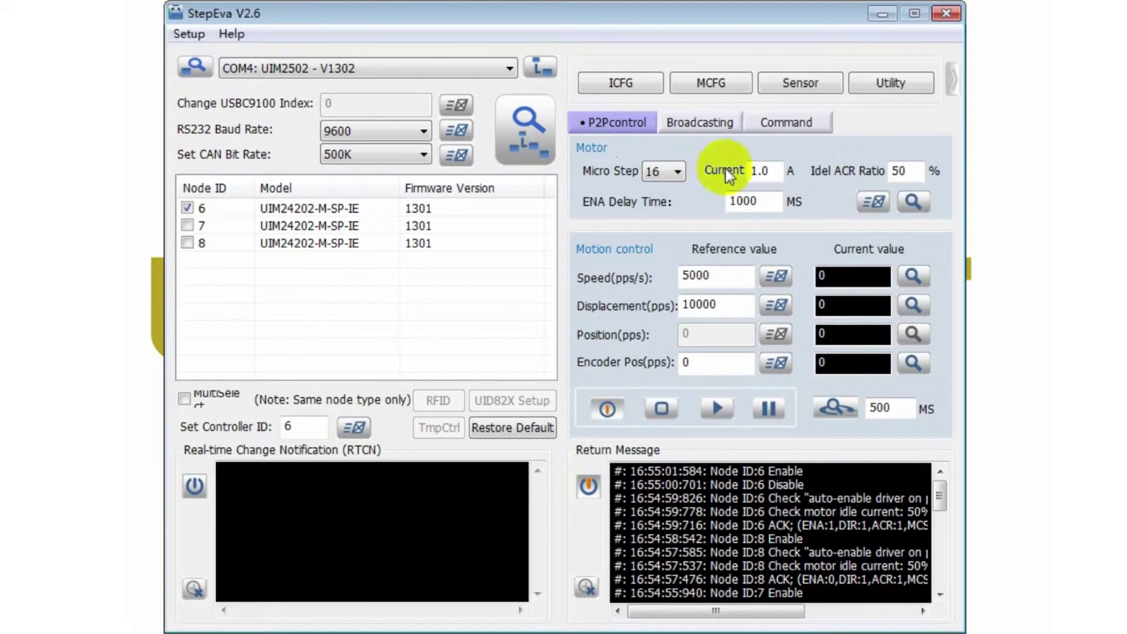
Step: Broadcast speed 5000 and a 10000 displacement to all nodes, pausing in between
click(725, 121)
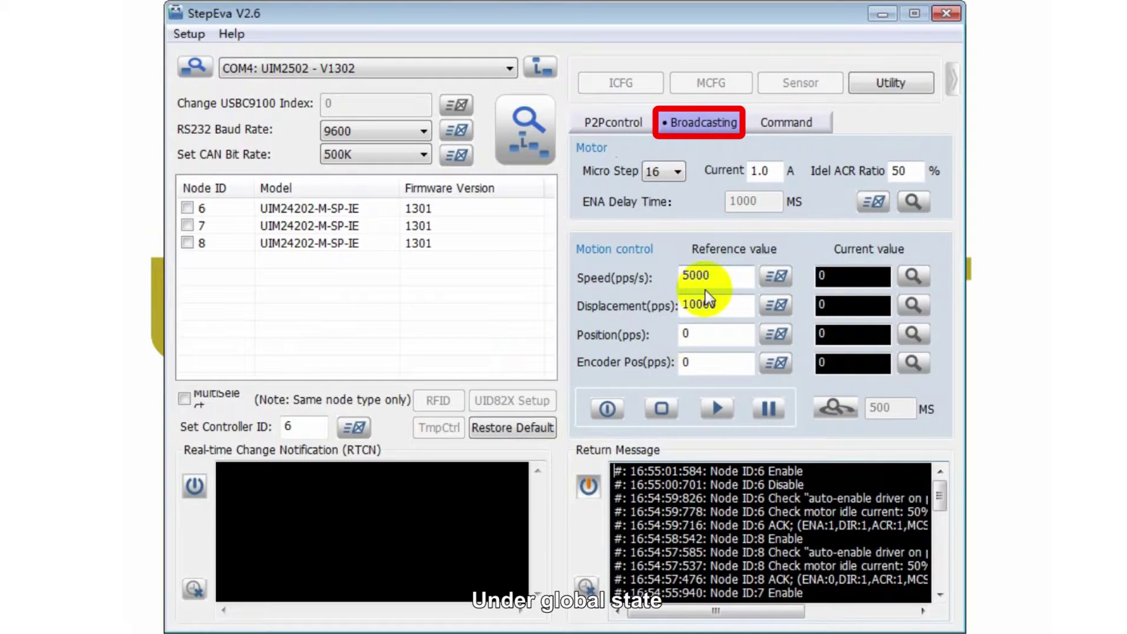
click(777, 275)
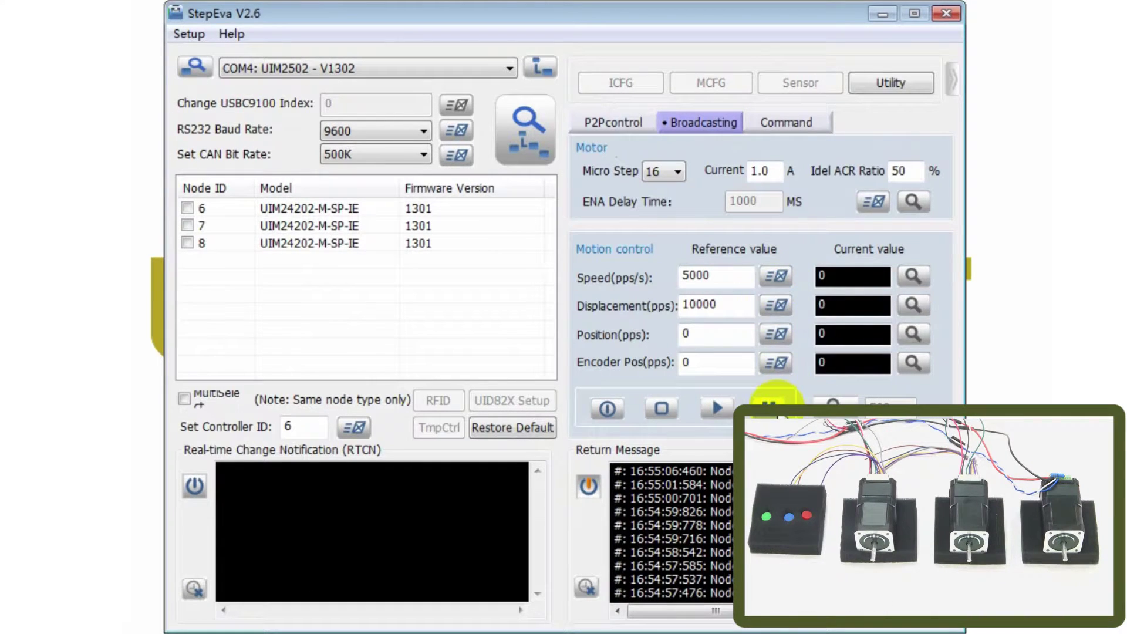
click(771, 405)
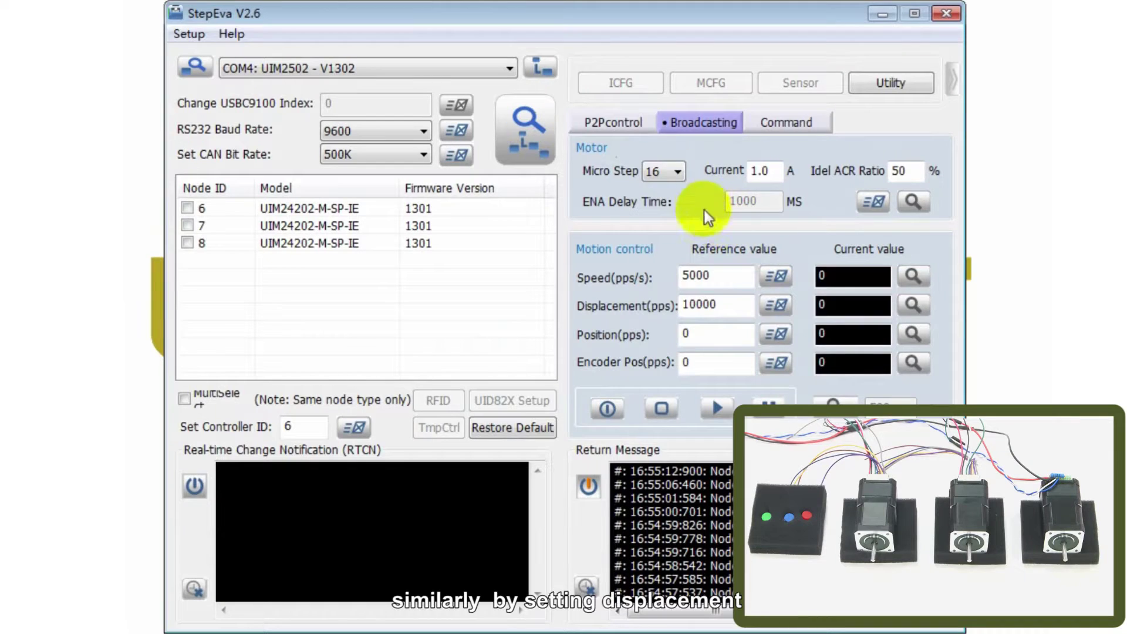
click(776, 303)
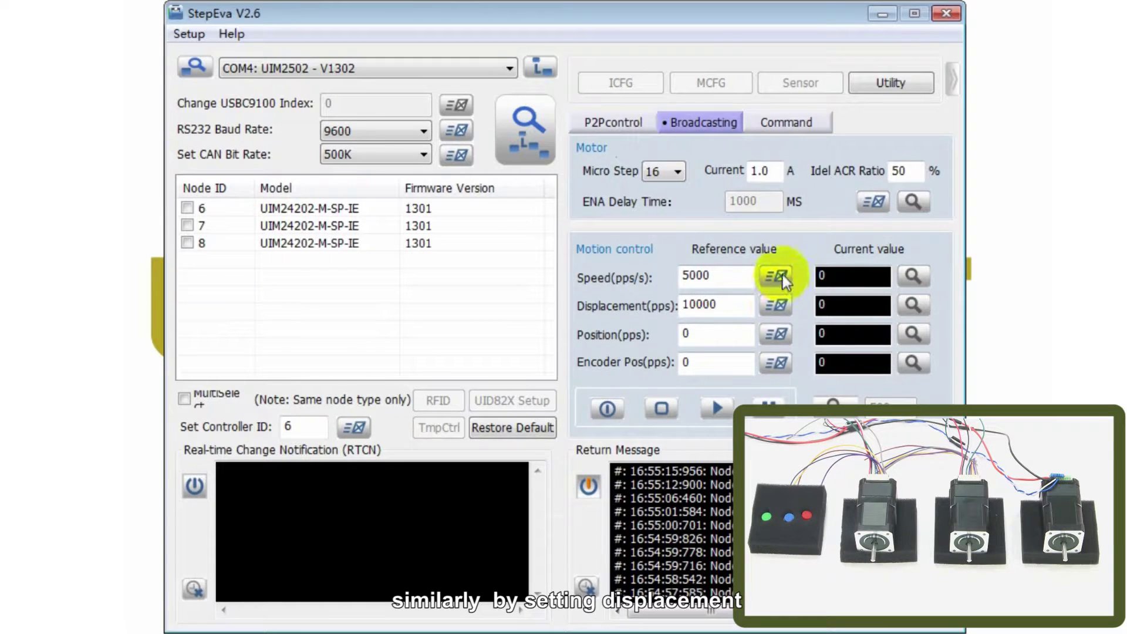
click(776, 275)
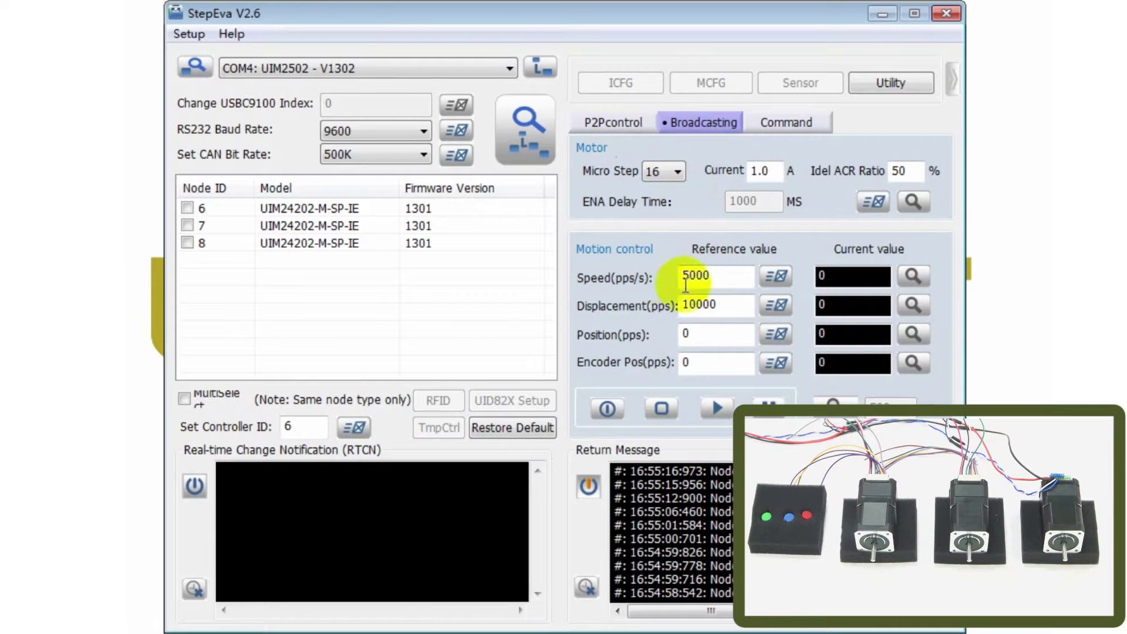
Step: Send the text command spd5000; to node 6 from the Command tab
click(784, 125)
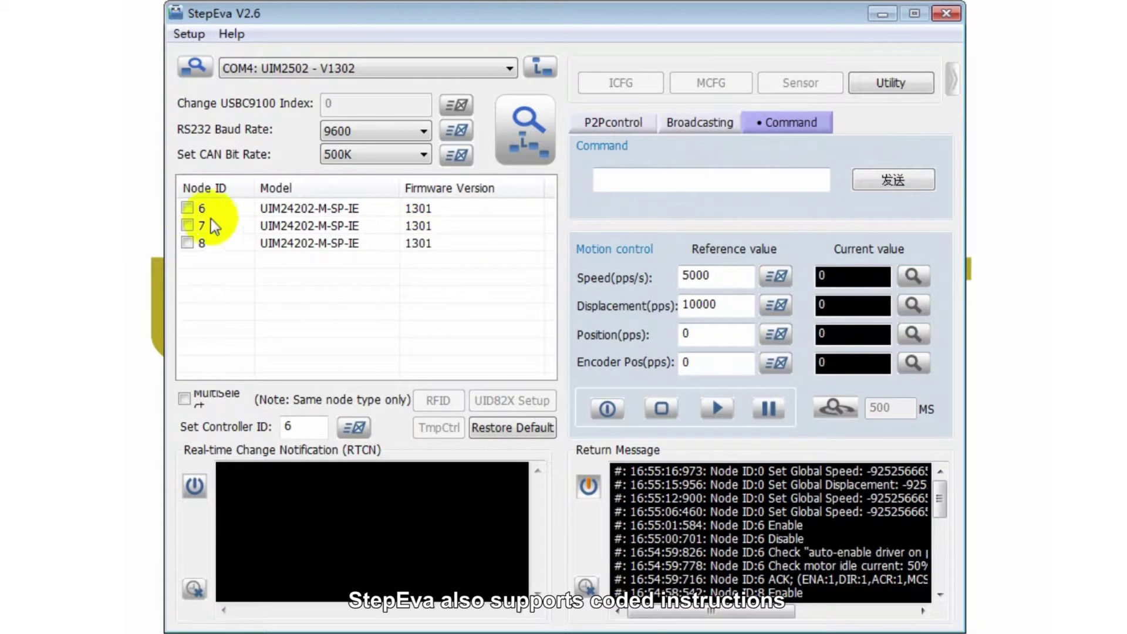
click(191, 212)
click(674, 179)
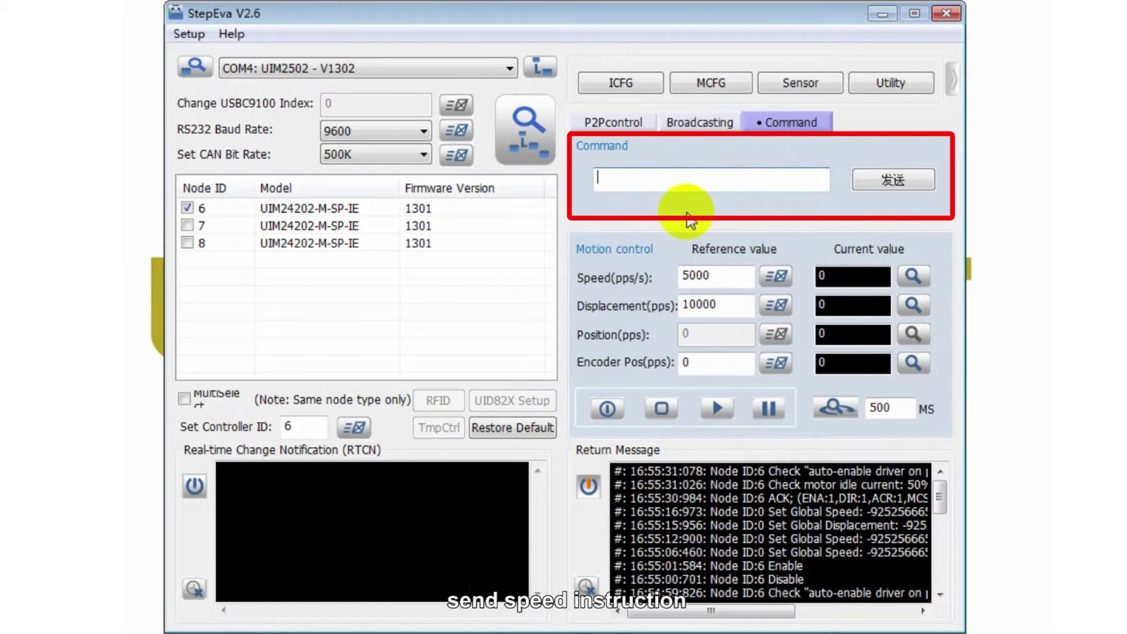
text(spd500)
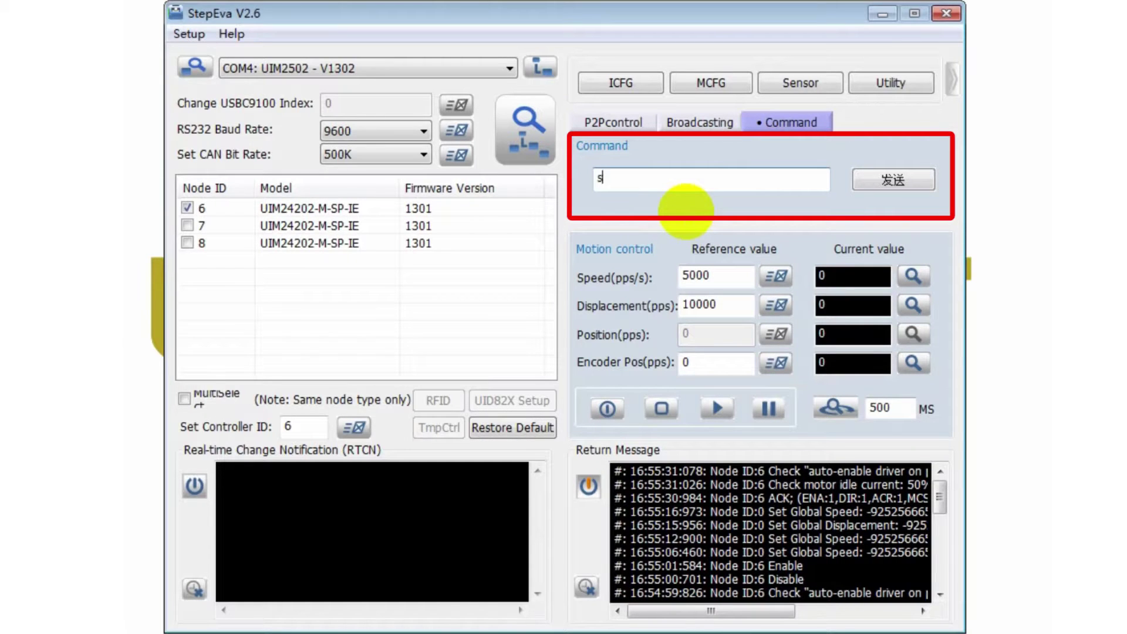
text(0;)
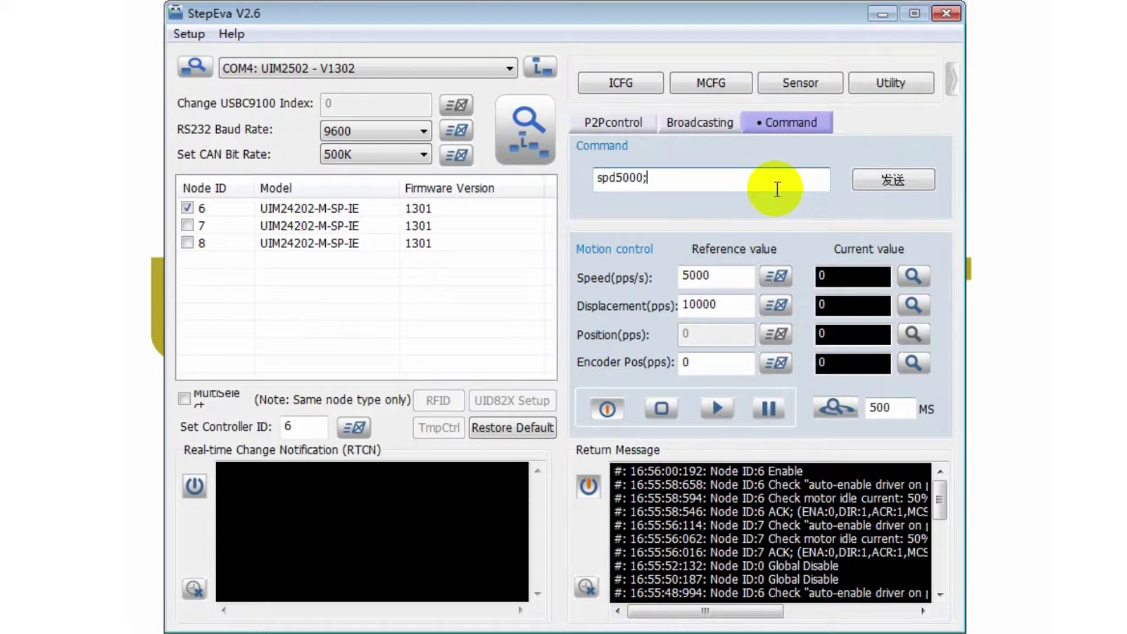
key(Return)
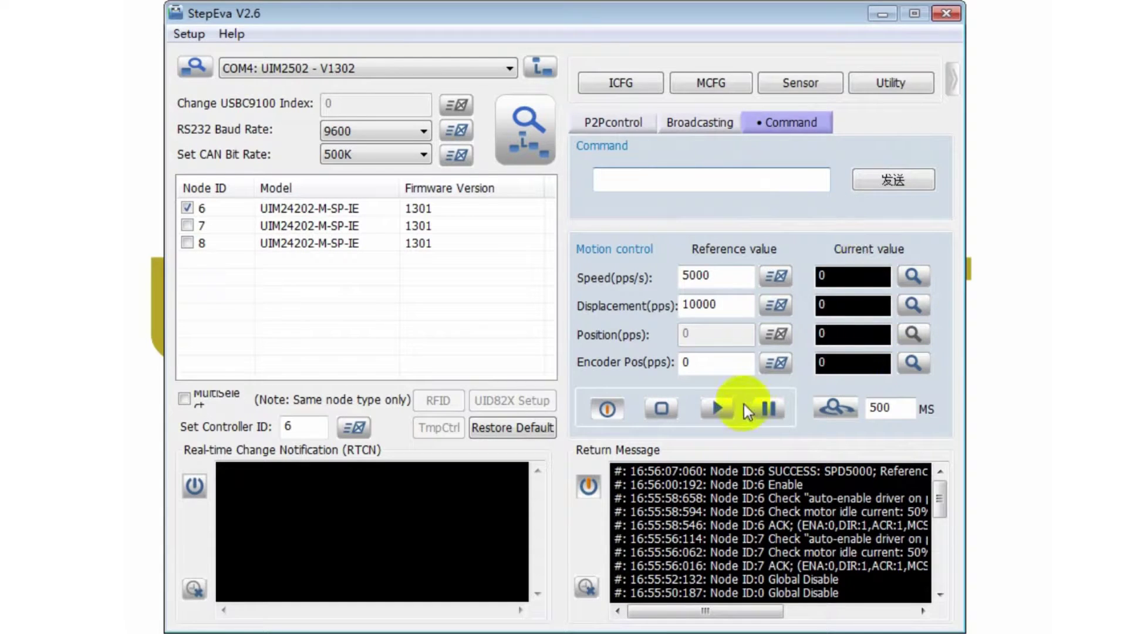
Step: Pause node 6's motor and bring up its ICFG initial status configuration
click(769, 408)
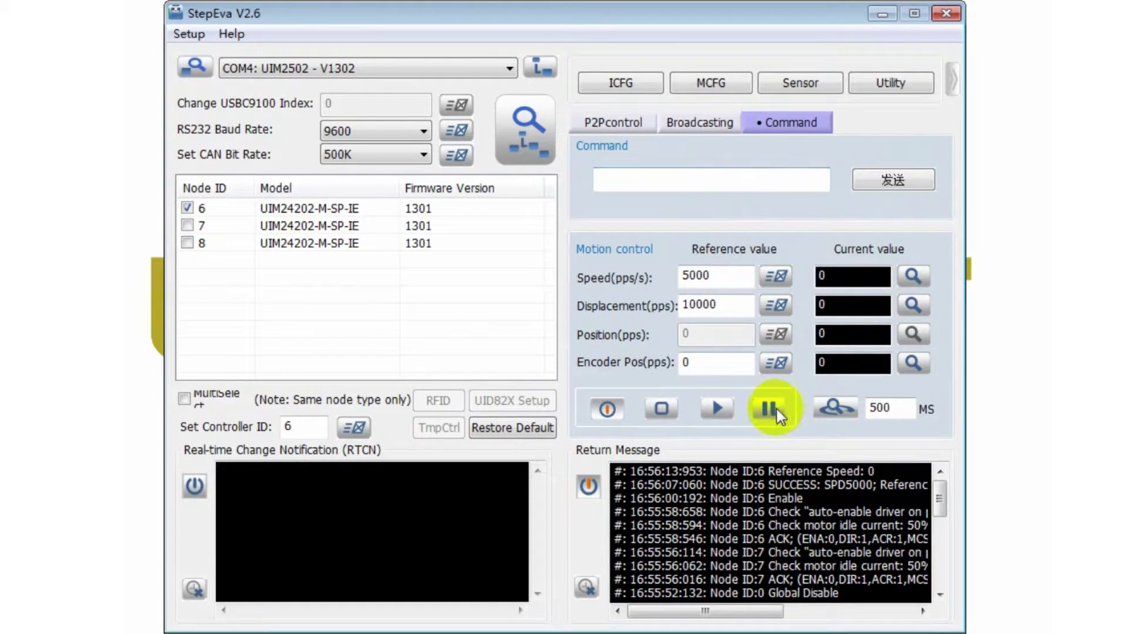
click(627, 88)
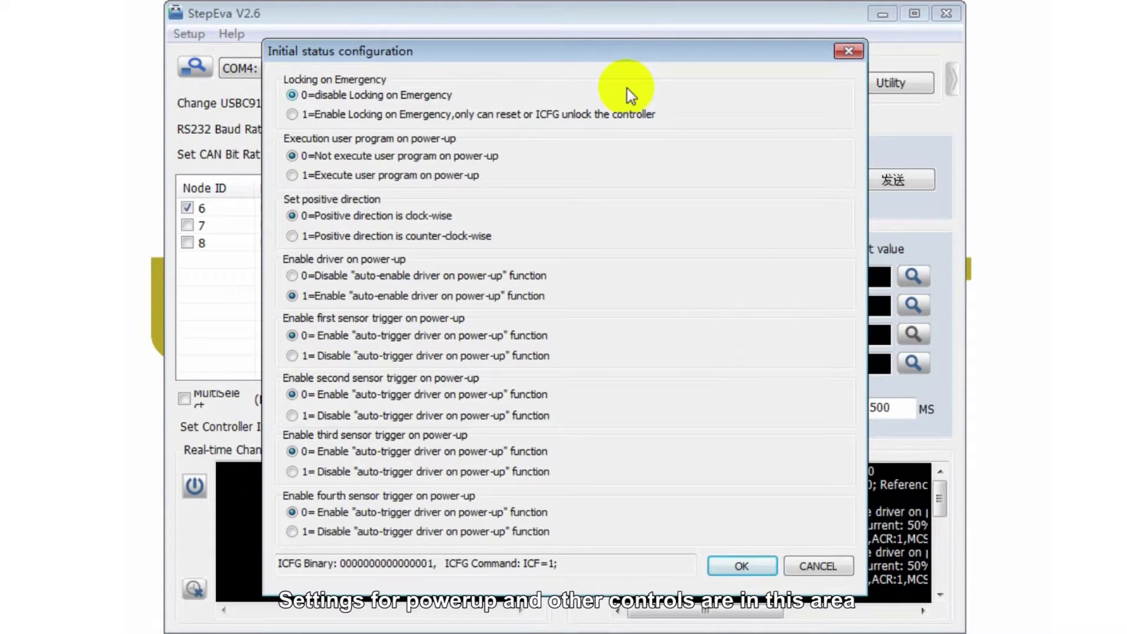